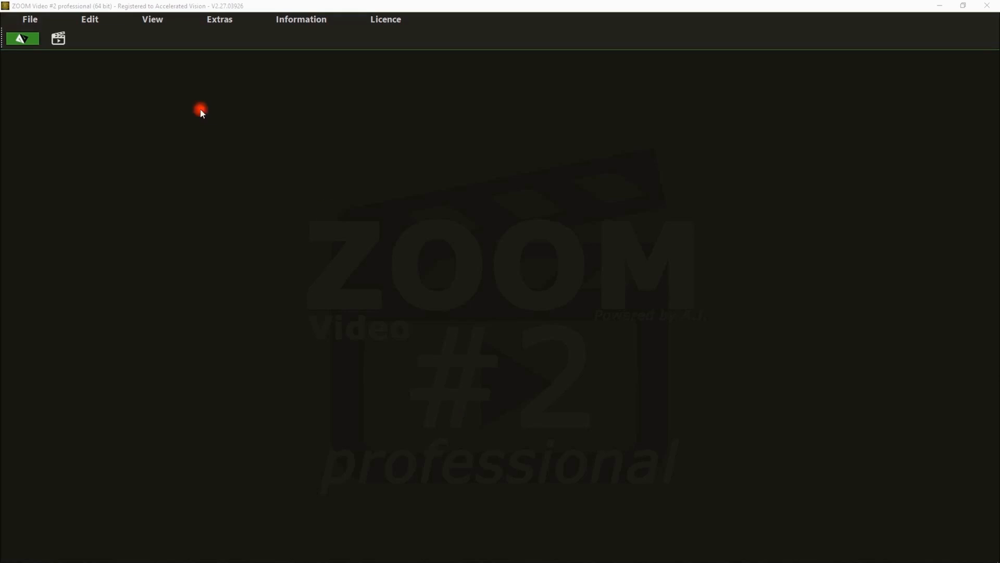
Open the Container video from the Zoom Video 2 folder.
{"action": "left_click", "coordinate": [59, 39]}
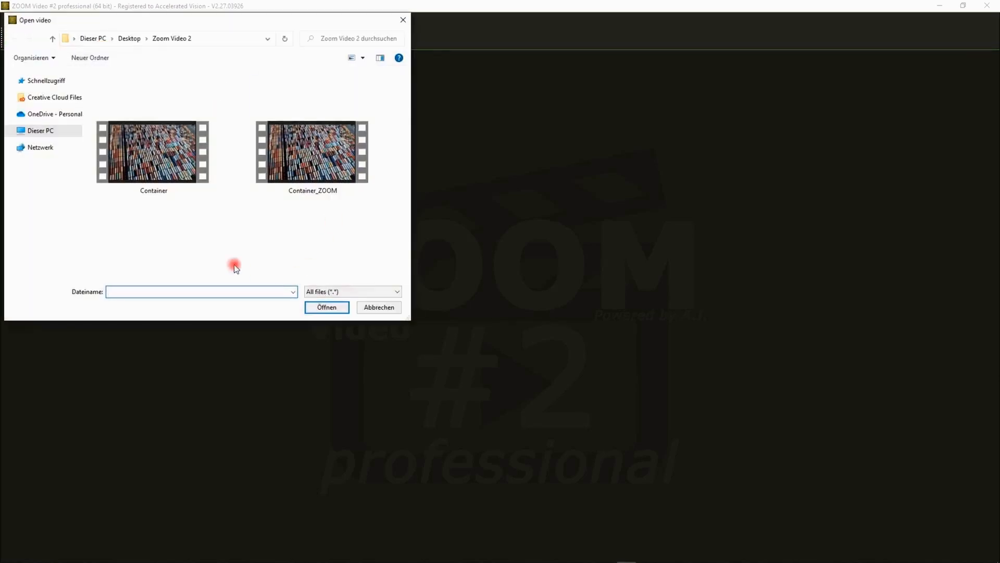
{"action": "double_click", "coordinate": [180, 160]}
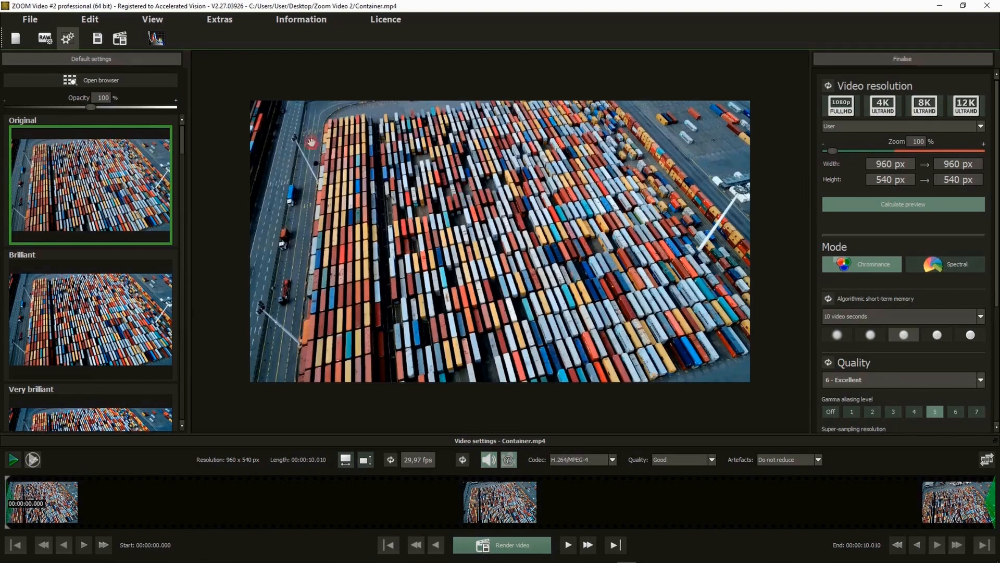
Examine the artificial intelligence settings in RAW development and close it without applying changes.
{"action": "left_click", "coordinate": [45, 42]}
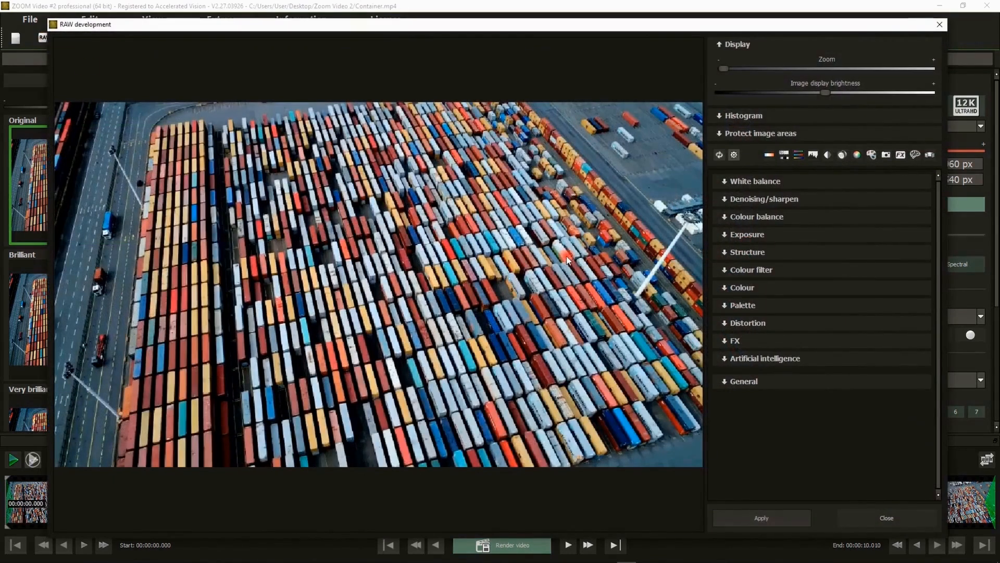
{"action": "left_click", "coordinate": [779, 357]}
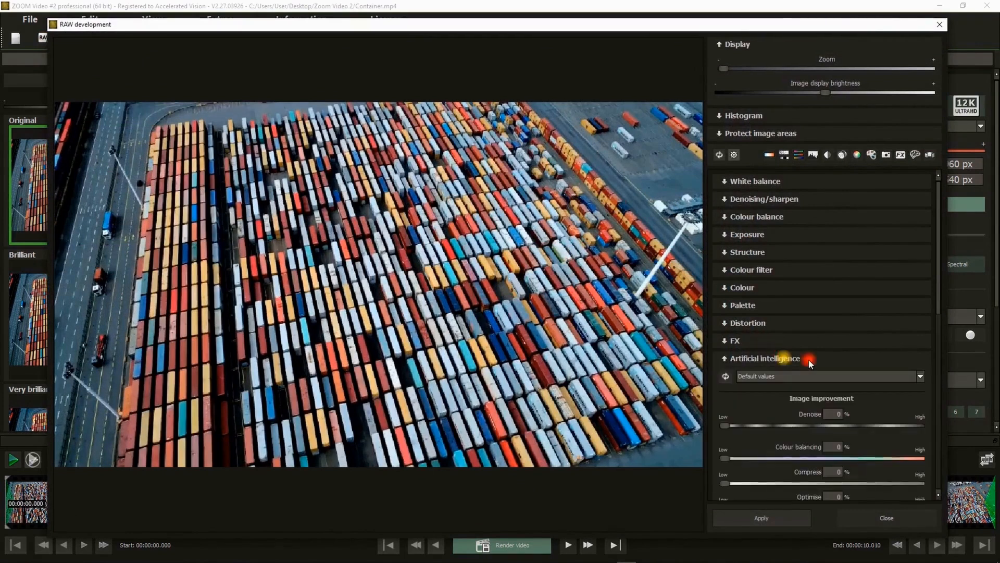
{"action": "scroll", "coordinate": [854, 313], "scroll_direction": "down", "scroll_amount": 2}
{"action": "scroll", "coordinate": [855, 313], "scroll_direction": "up", "scroll_amount": 6}
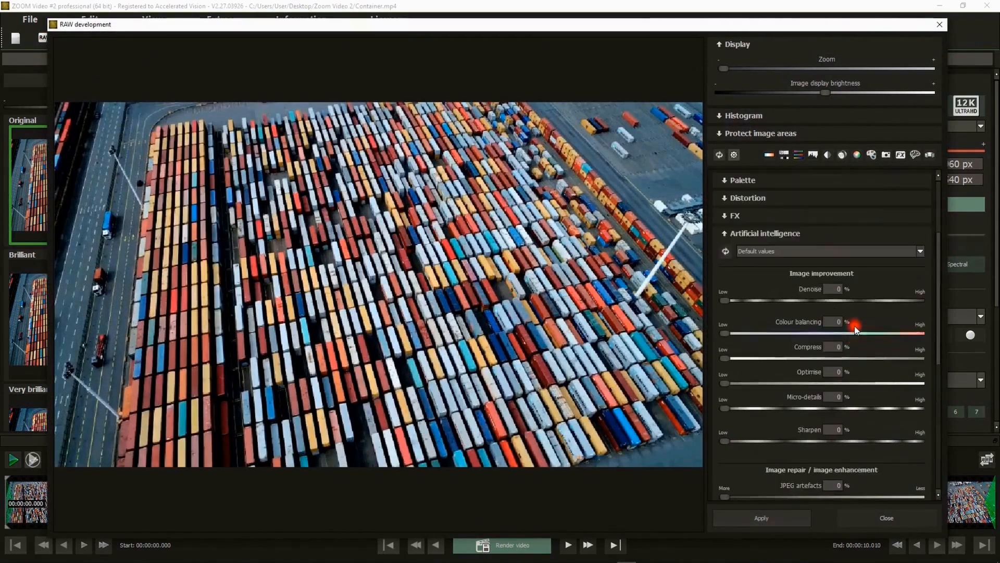
{"action": "left_click", "coordinate": [762, 295]}
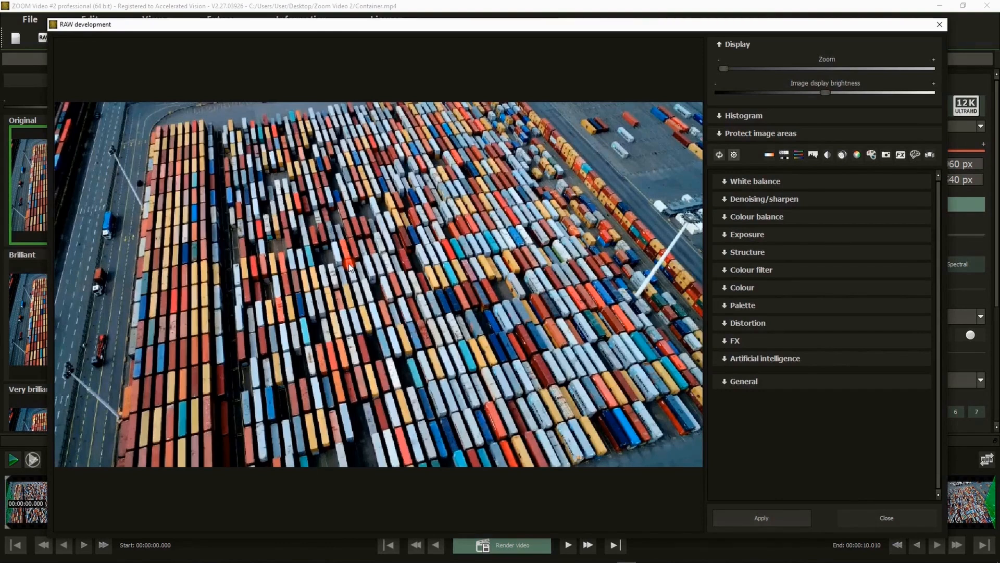
{"action": "left_click", "coordinate": [868, 519]}
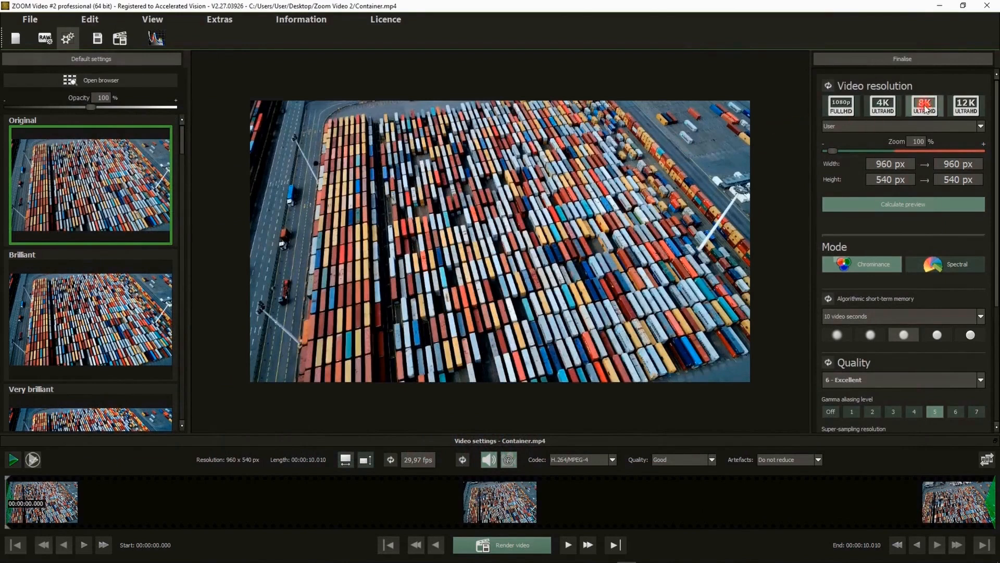
Try the 12K, 8K, 4K and Full HD output resolution presets in turn and return the zoom to 100%.
{"action": "left_click", "coordinate": [965, 109]}
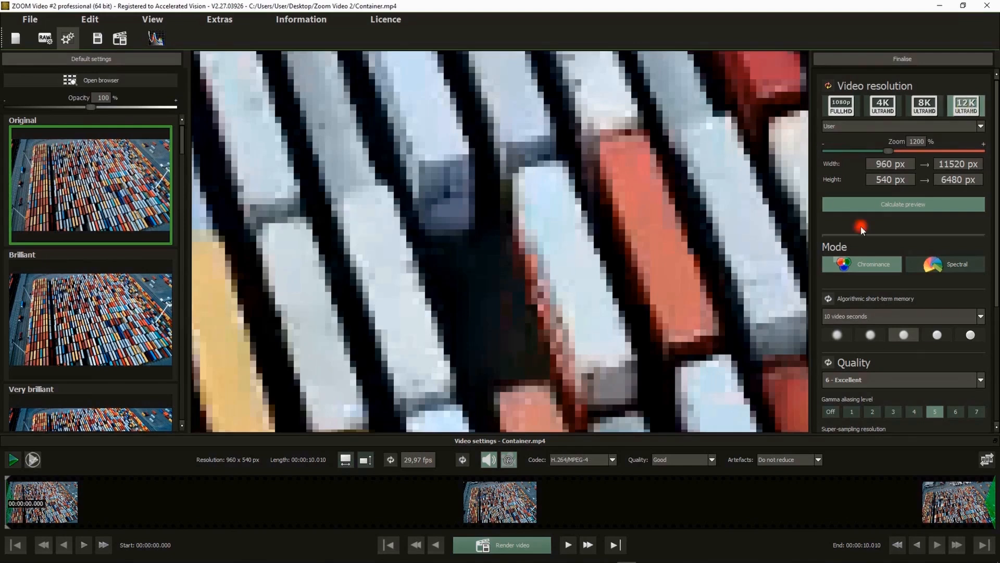
{"action": "left_click", "coordinate": [930, 112]}
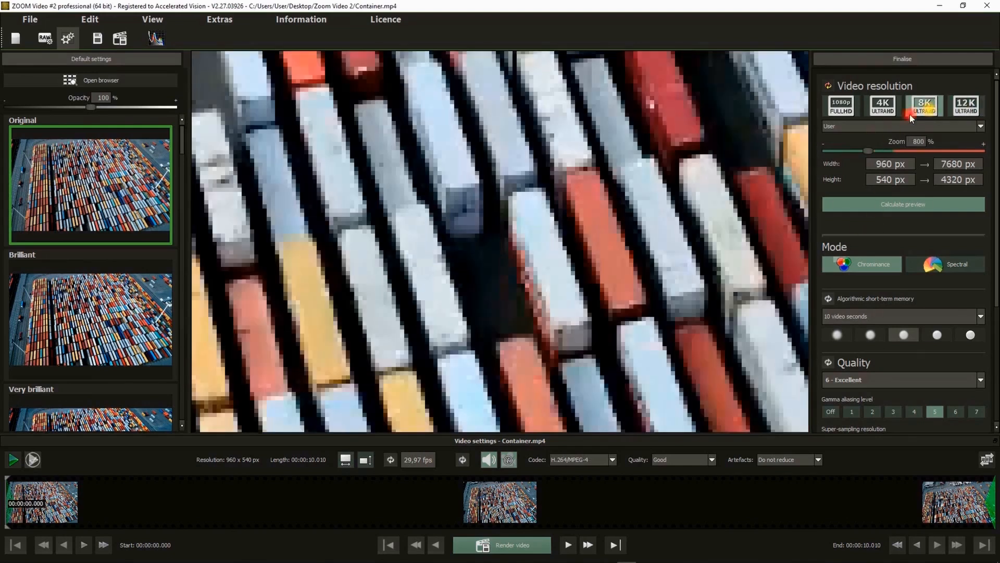
{"action": "left_click", "coordinate": [883, 107]}
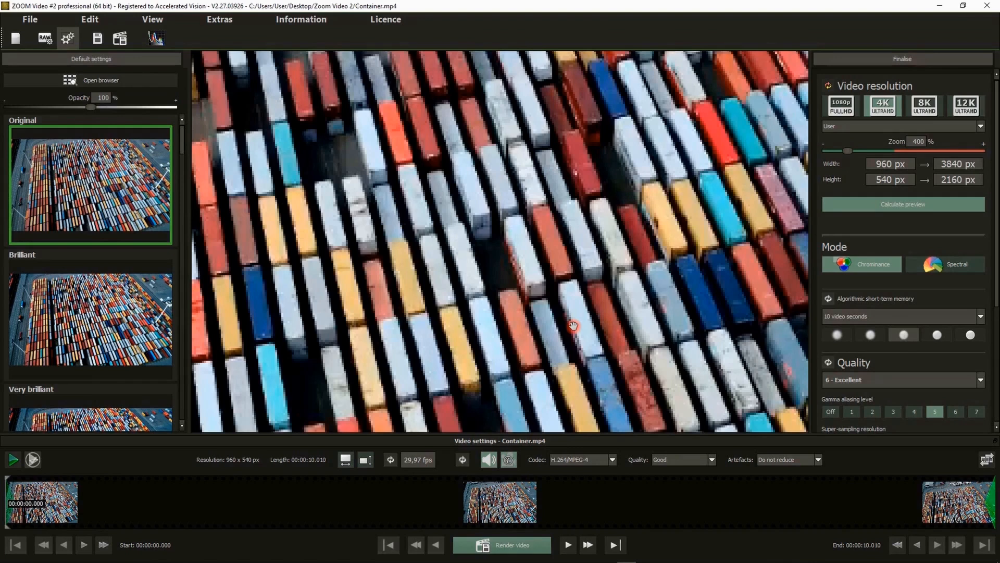
{"action": "left_click", "coordinate": [845, 106]}
{"action": "double_click", "coordinate": [554, 244]}
{"action": "double_click", "coordinate": [530, 255]}
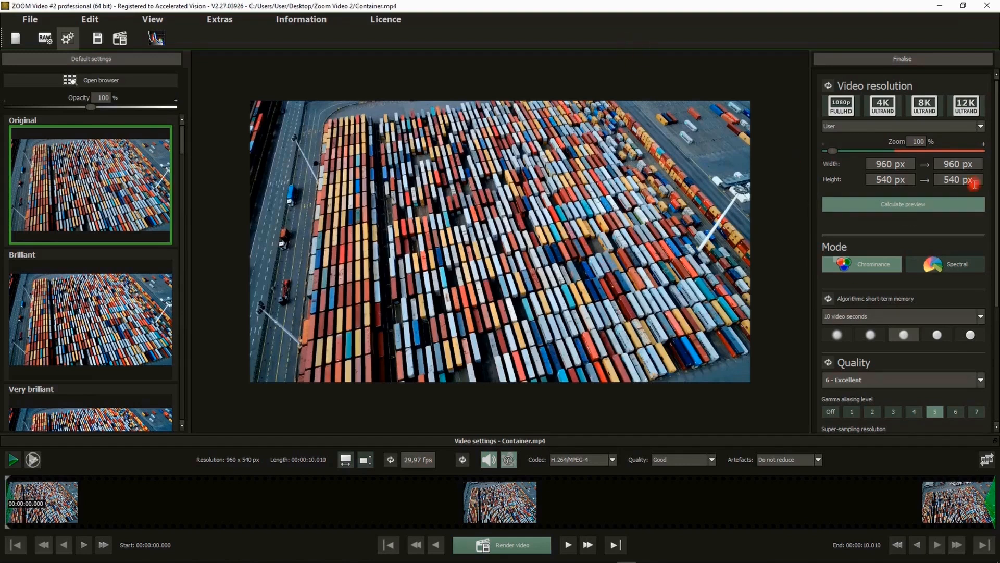
Review the available calculation quality levels without changing the selected one.
{"action": "left_click_drag", "start_coordinate": [994, 177], "coordinate": [997, 268]}
{"action": "left_click", "coordinate": [864, 197]}
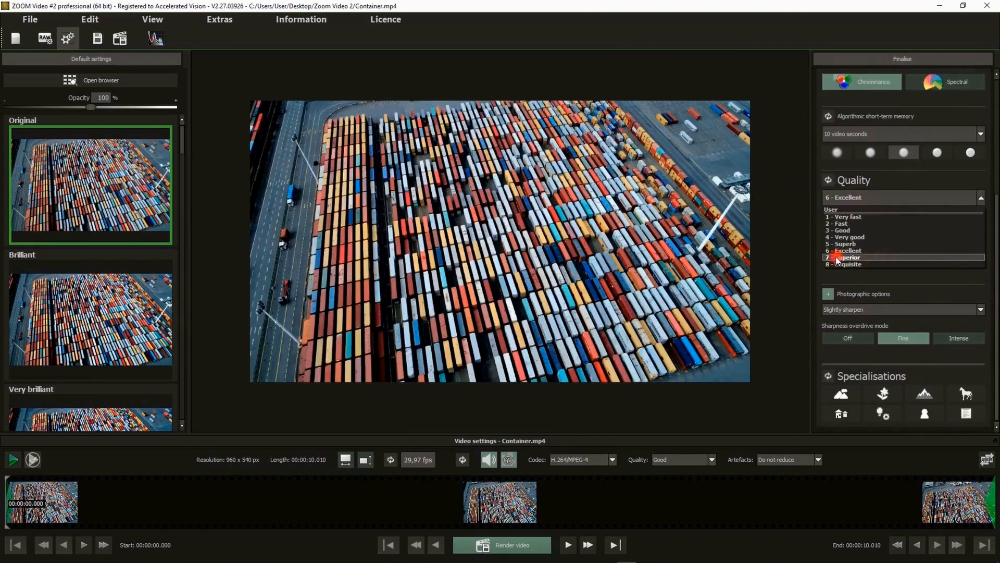
{"action": "left_click", "coordinate": [793, 217]}
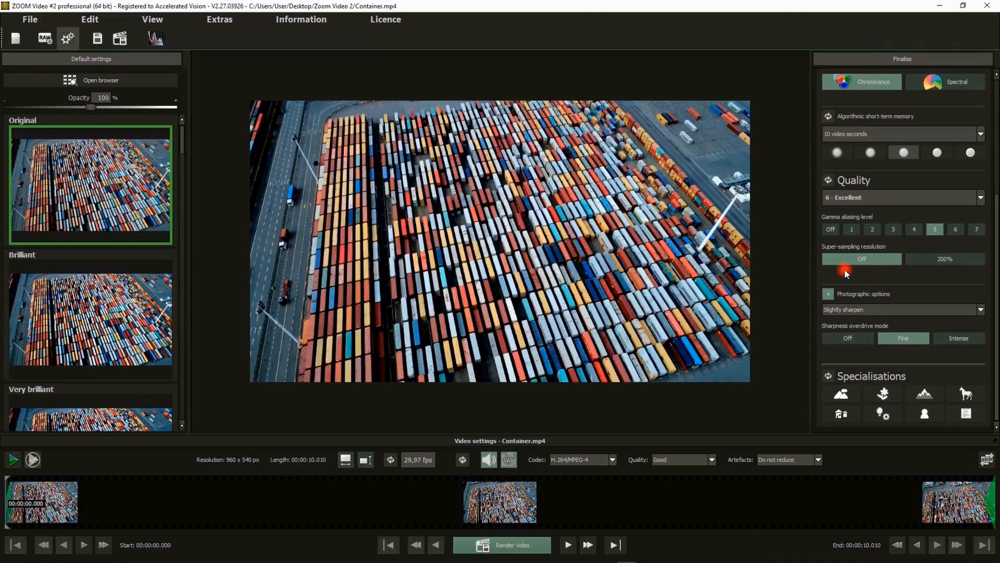
Try the 200% super-sampling resolution, turn it off and reset the quality settings to their defaults.
{"action": "left_click", "coordinate": [944, 259]}
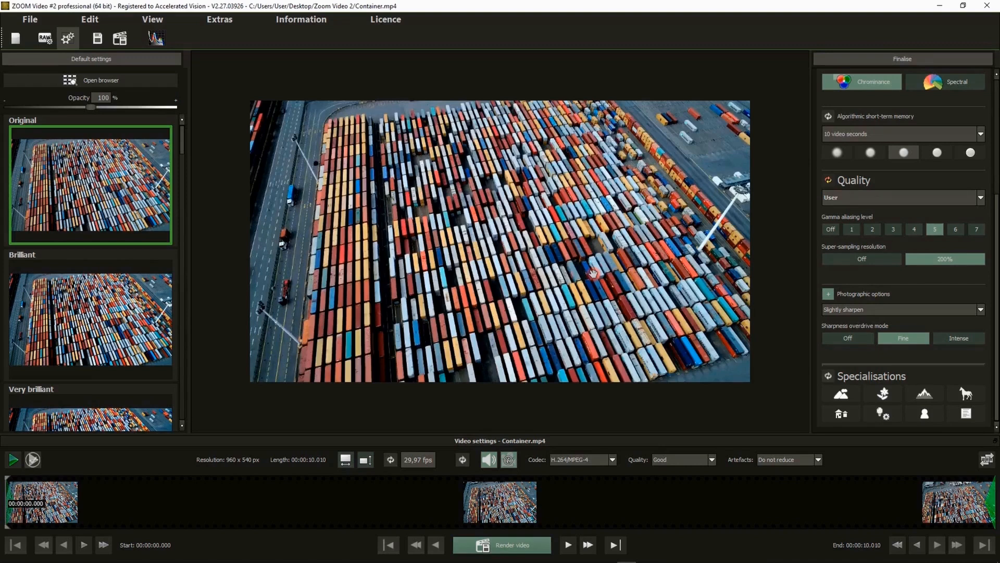
{"action": "left_click", "coordinate": [865, 257]}
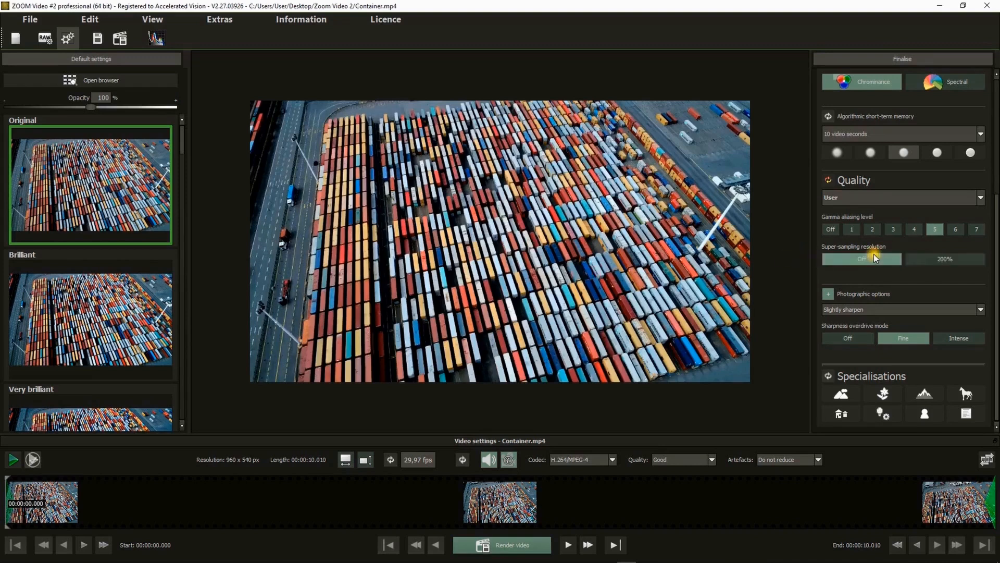
{"action": "left_click", "coordinate": [829, 180]}
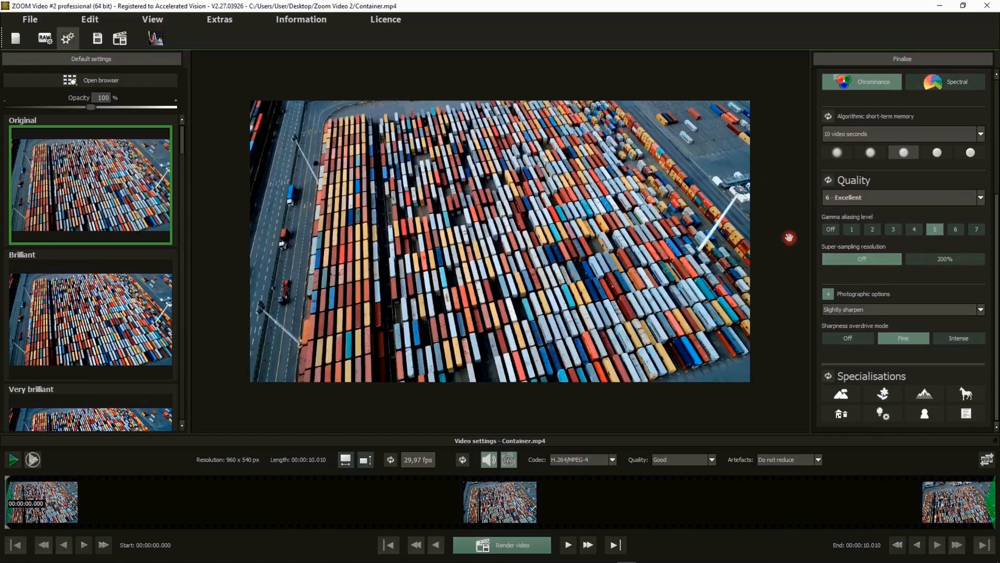
{"action": "left_click", "coordinate": [929, 259]}
Set the output video resolution to Full HD 1080p.
{"action": "scroll", "coordinate": [996, 218], "scroll_direction": "up", "scroll_amount": 5}
{"action": "left_click", "coordinate": [841, 106]}
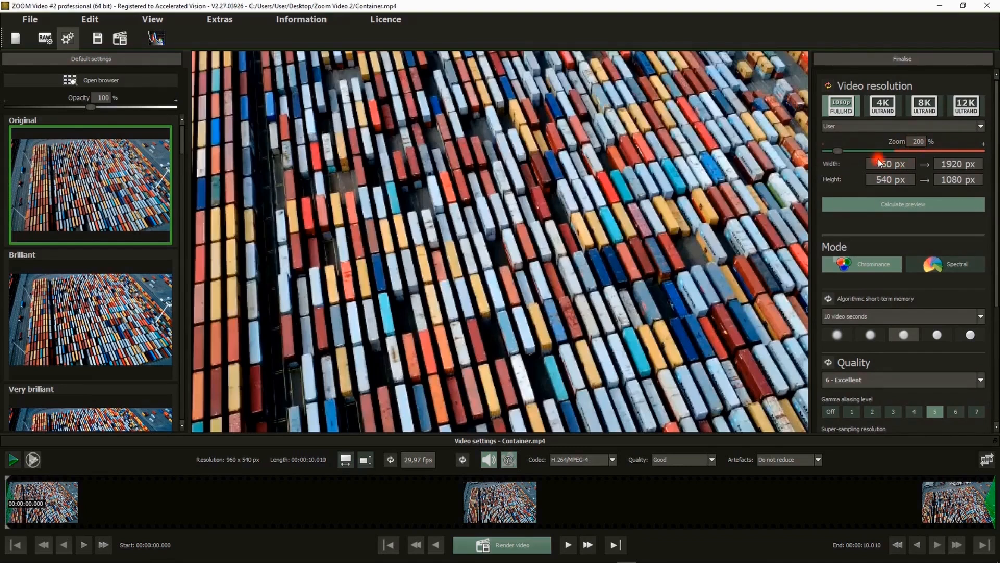
Calculate the Full HD preview, compare the original and super-resolution images with the 400% magnifier, and discard the preview.
{"action": "left_click", "coordinate": [881, 205]}
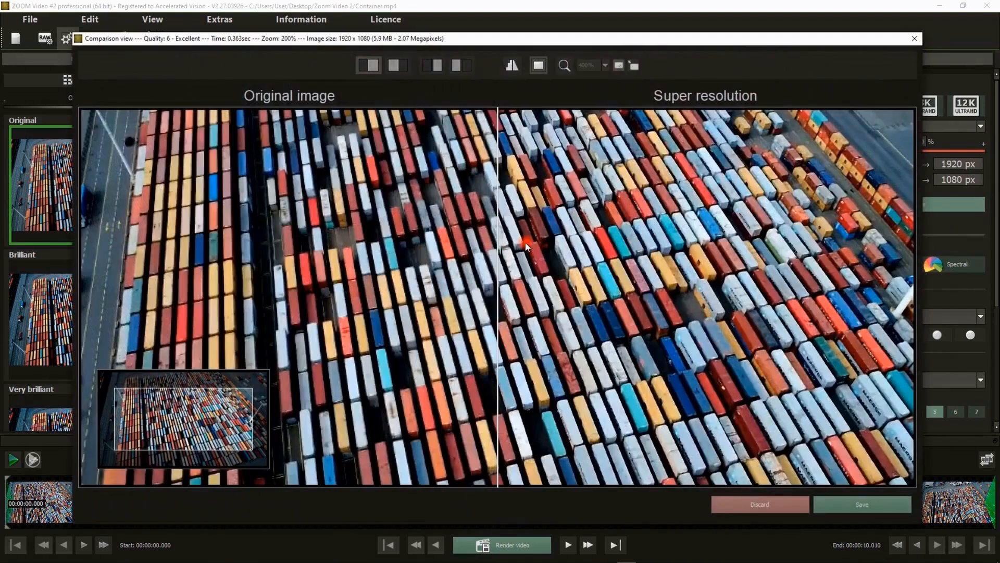
{"action": "left_click", "coordinate": [564, 65]}
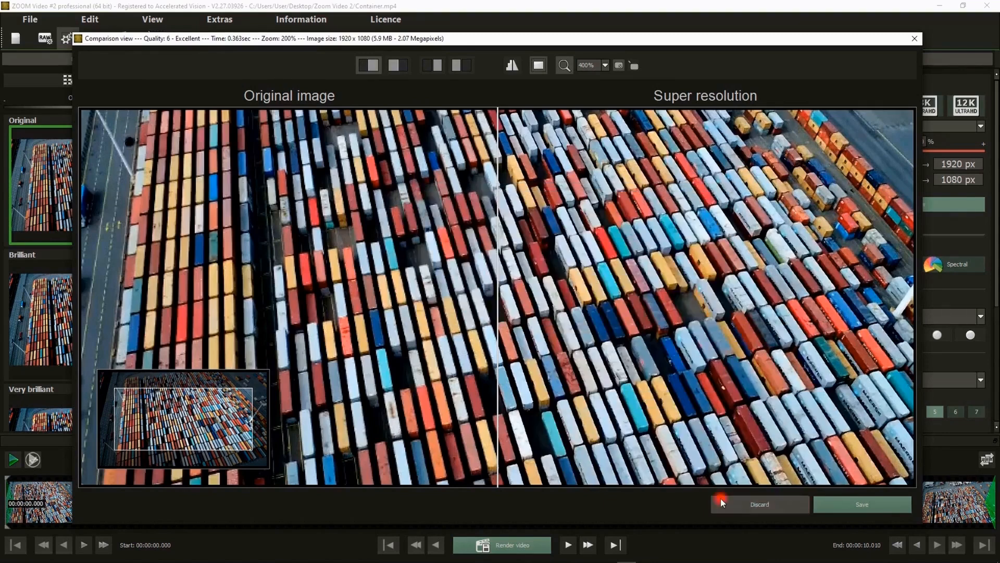
{"action": "left_click", "coordinate": [757, 506]}
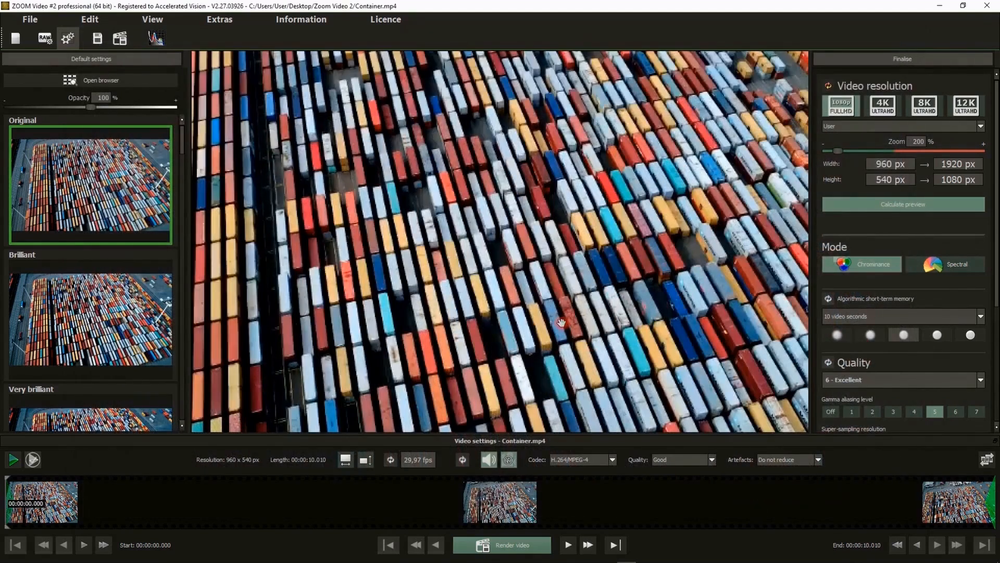
Render the video and save it over the existing Container_ZOOM mp4 file.
{"action": "left_click", "coordinate": [500, 545]}
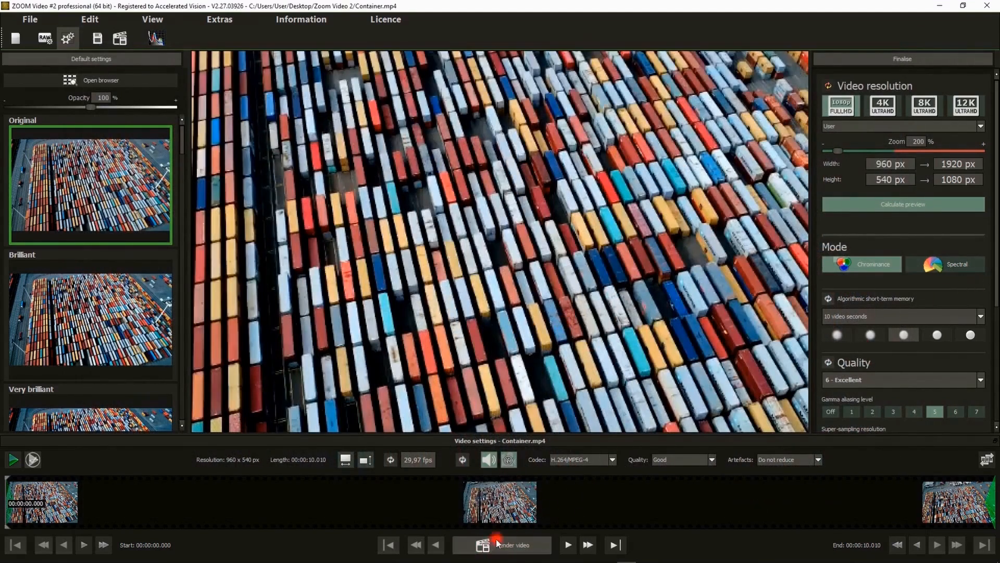
{"action": "left_click", "coordinate": [286, 191]}
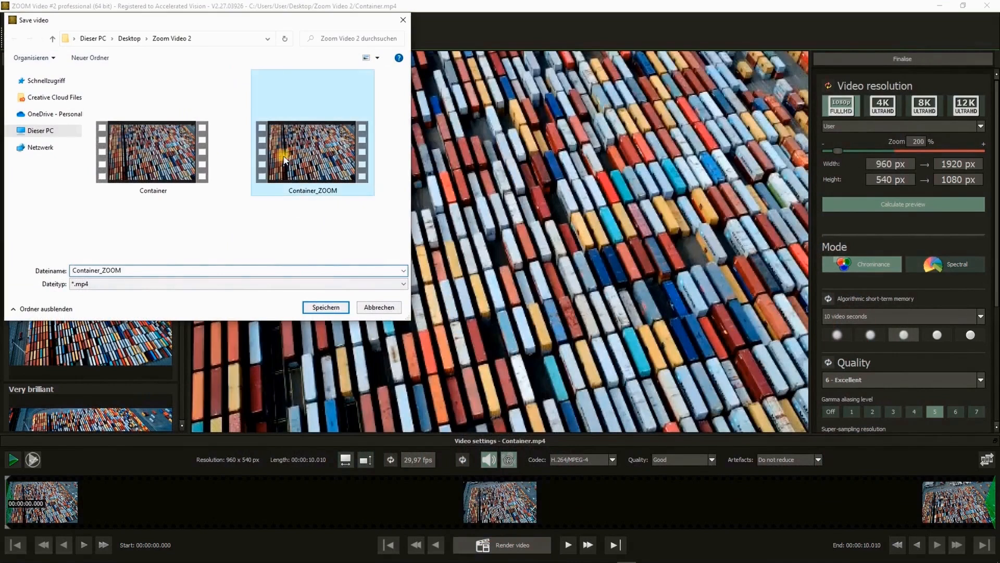
{"action": "left_click", "coordinate": [332, 307]}
{"action": "left_click", "coordinate": [530, 289]}
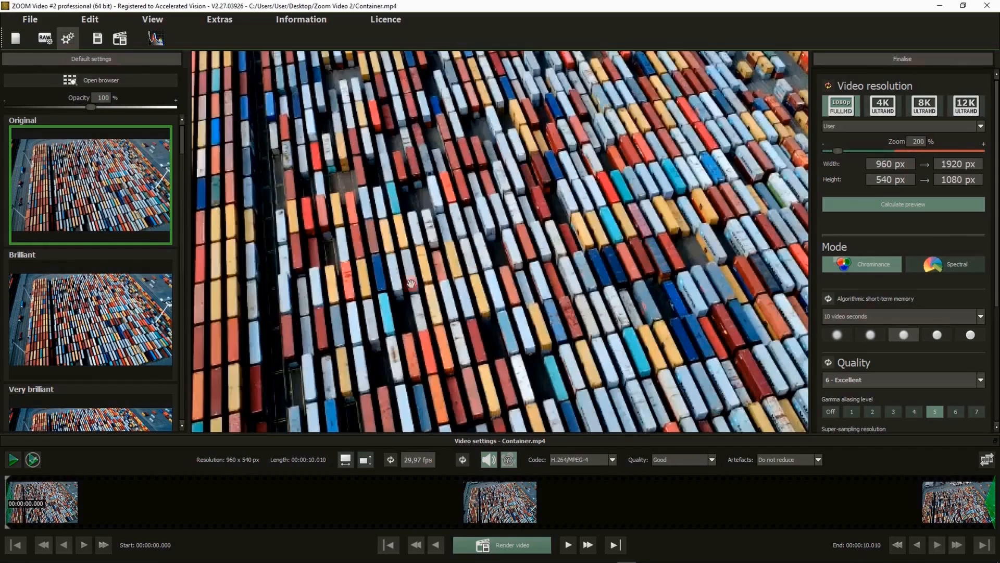
Play back the edited video and the original video for comparison.
{"action": "left_click", "coordinate": [34, 459]}
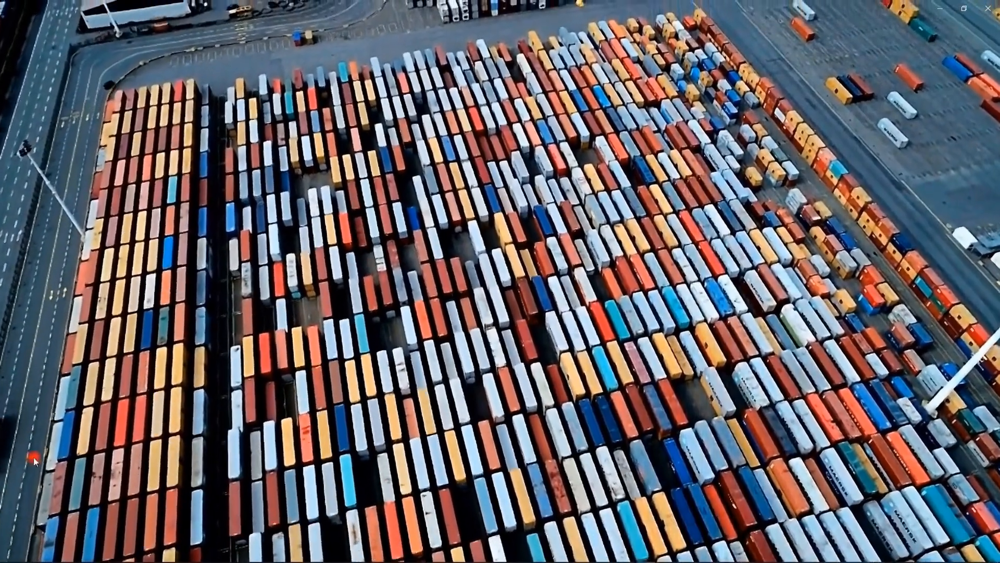
{"action": "mouse_move", "coordinate": [458, 254]}
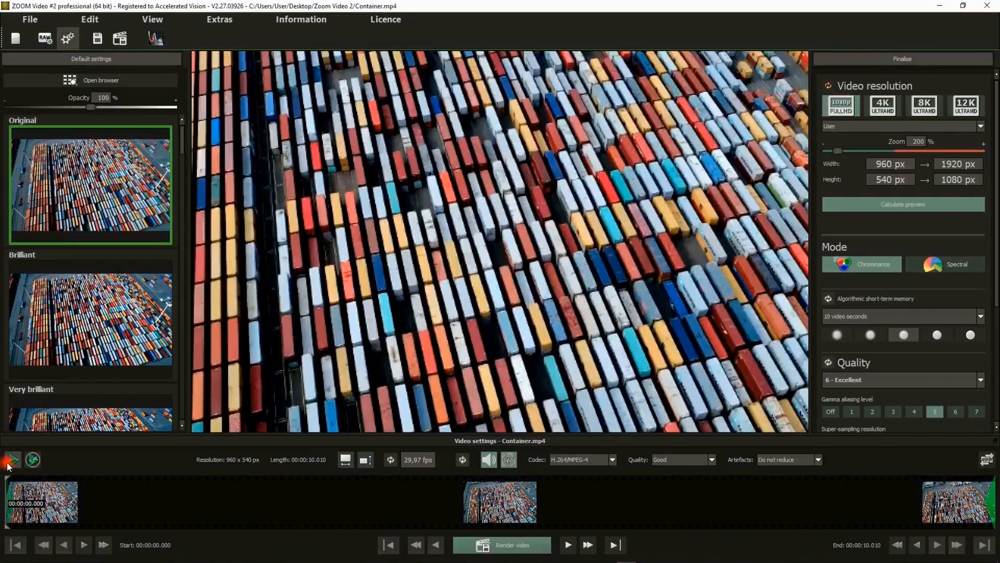
{"action": "left_click", "coordinate": [10, 462]}
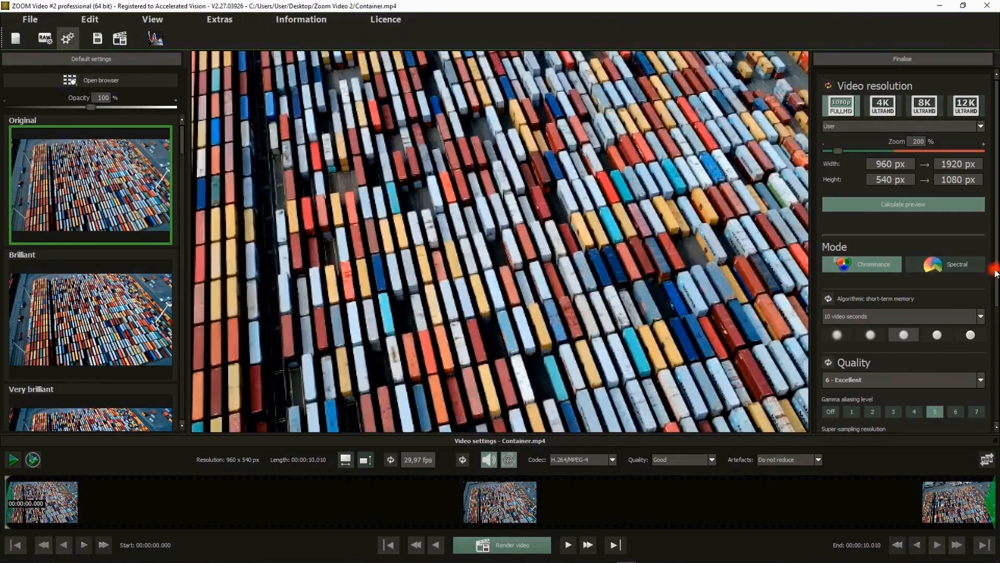
Set the calculation quality to 7 - Superior.
{"action": "left_click_drag", "start_coordinate": [995, 274], "coordinate": [997, 373]}
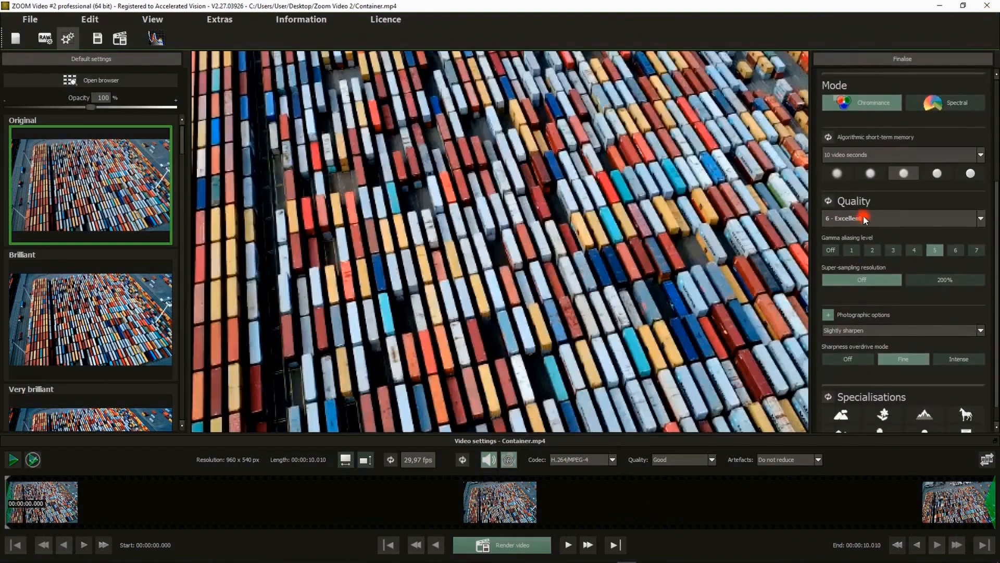
{"action": "left_click", "coordinate": [866, 219]}
{"action": "left_click", "coordinate": [837, 280]}
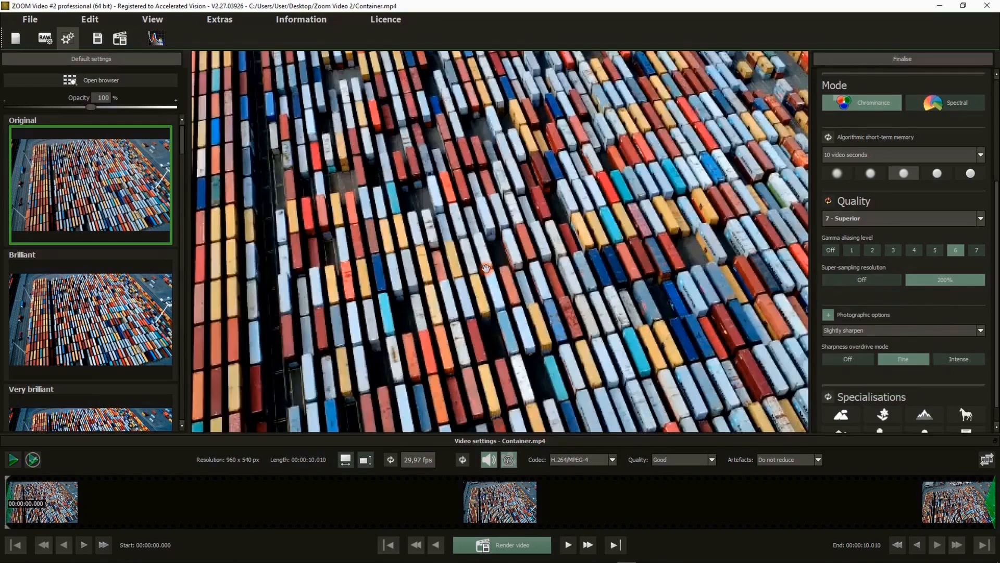
Calculate a preview at Superior quality, examine the container details with the 400% magnifier, and discard the preview.
{"action": "scroll", "coordinate": [896, 155], "scroll_direction": "up", "scroll_amount": 3}
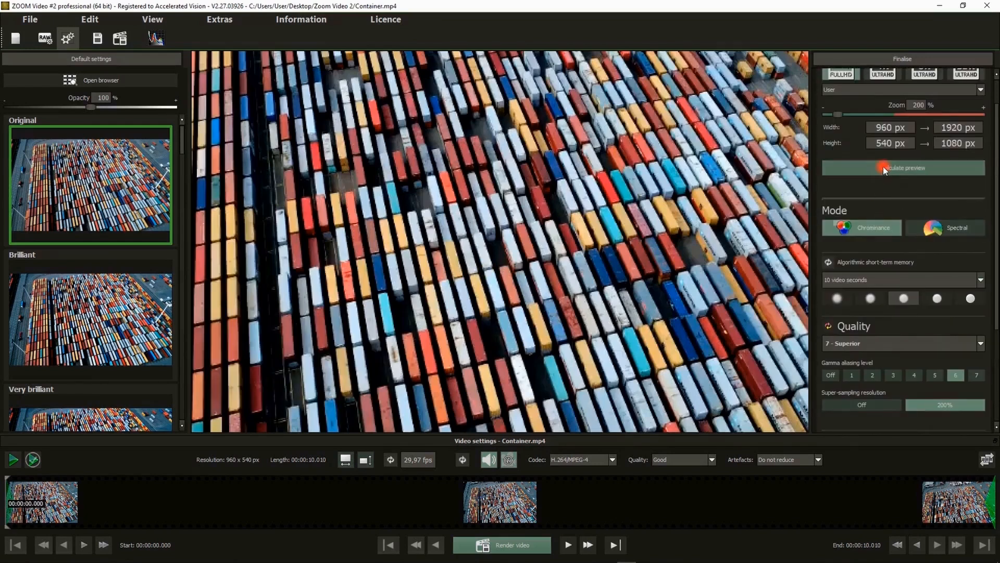
{"action": "left_click", "coordinate": [883, 167]}
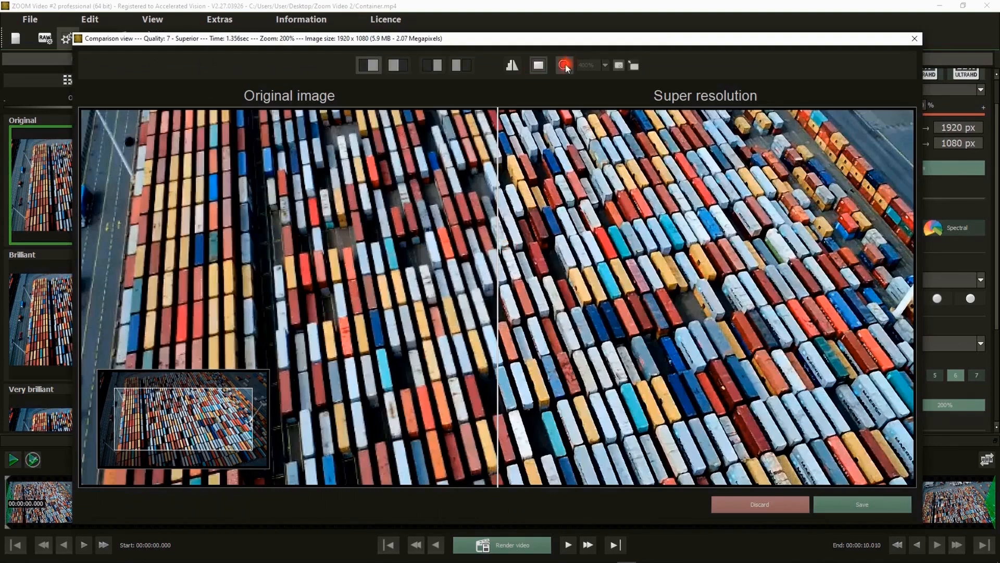
{"action": "left_click", "coordinate": [565, 64]}
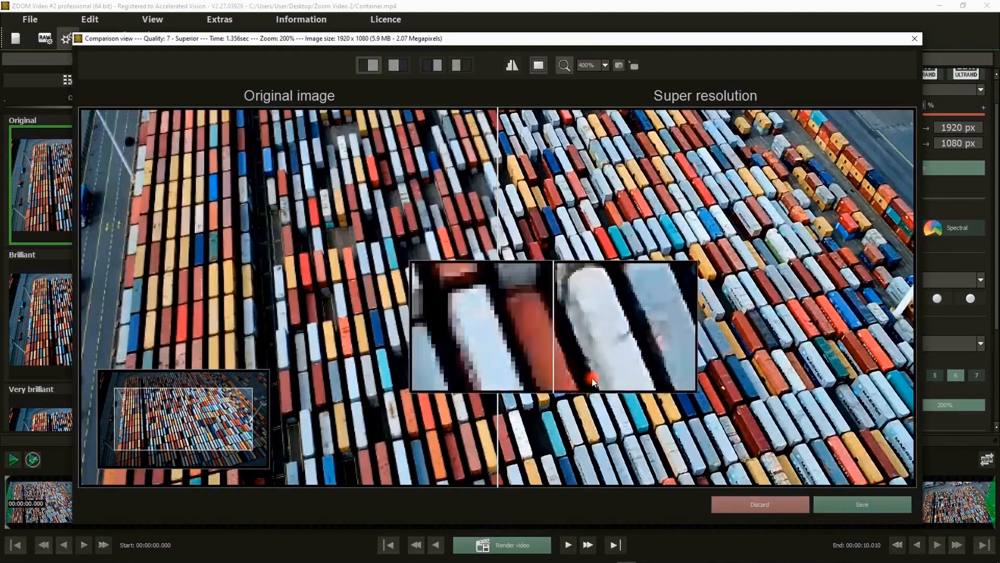
{"action": "left_click", "coordinate": [745, 503]}
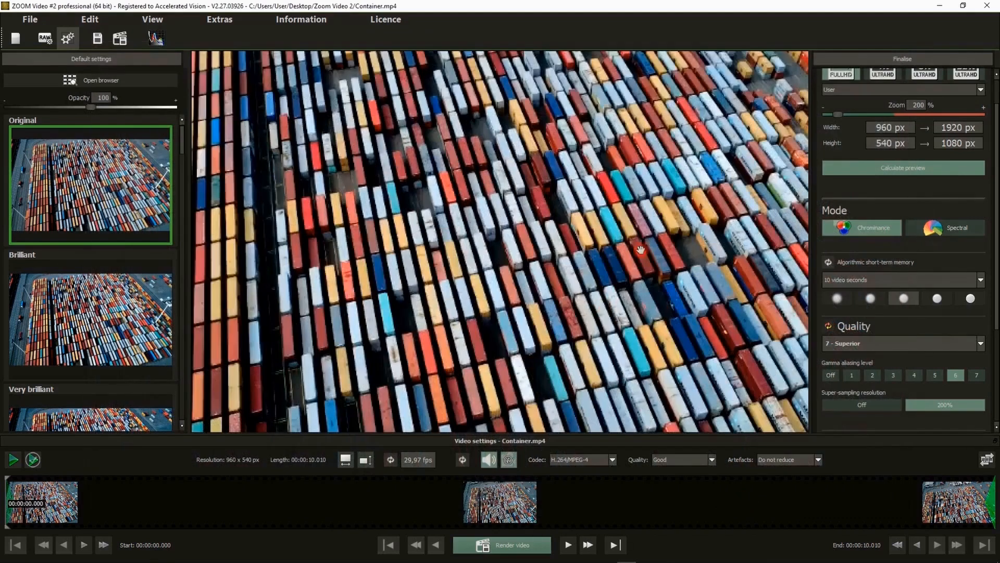
Try the 8 - Exquisite calculation quality and reset the quality settings to their defaults.
{"action": "left_click", "coordinate": [848, 340]}
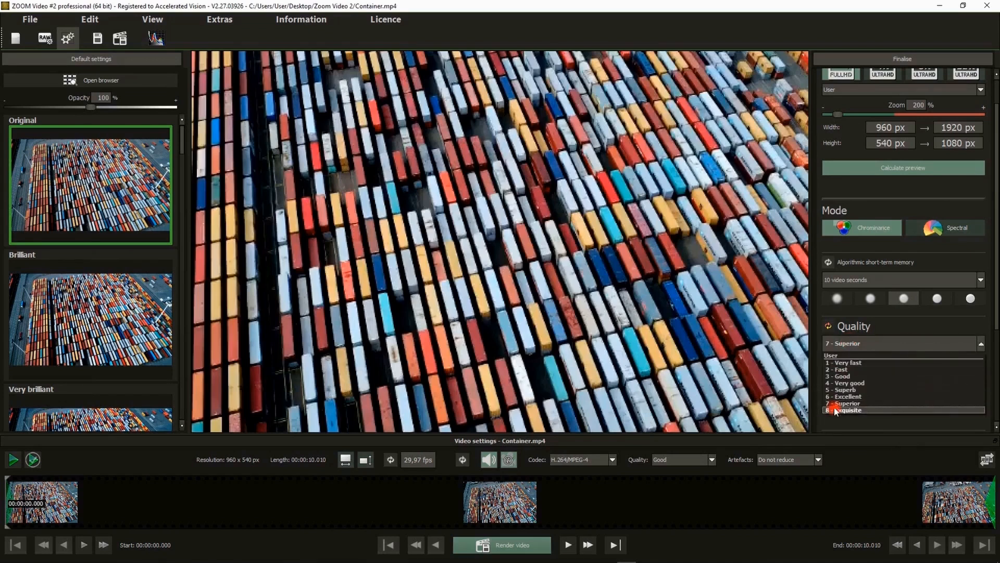
{"action": "left_click", "coordinate": [837, 412]}
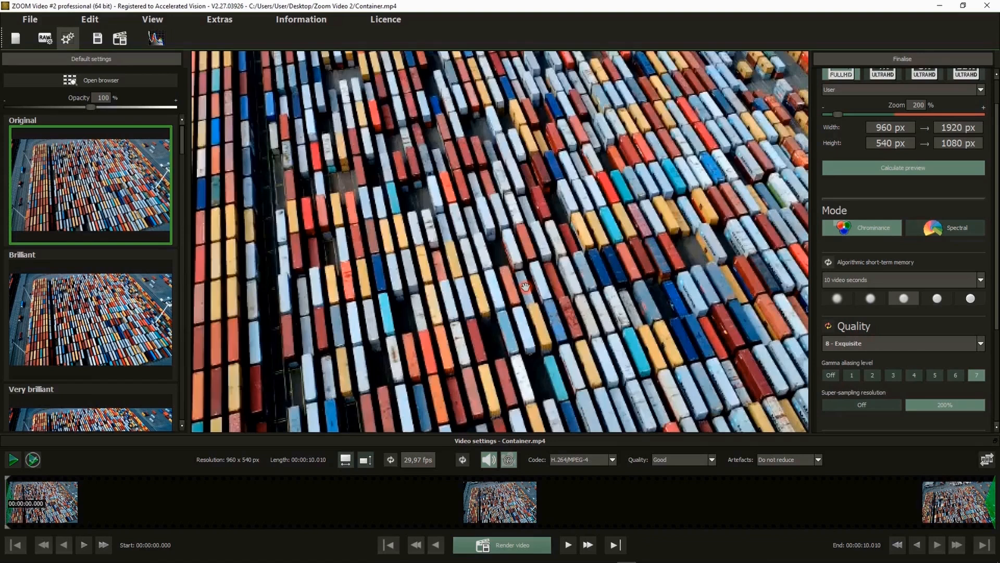
{"action": "left_click", "coordinate": [869, 343]}
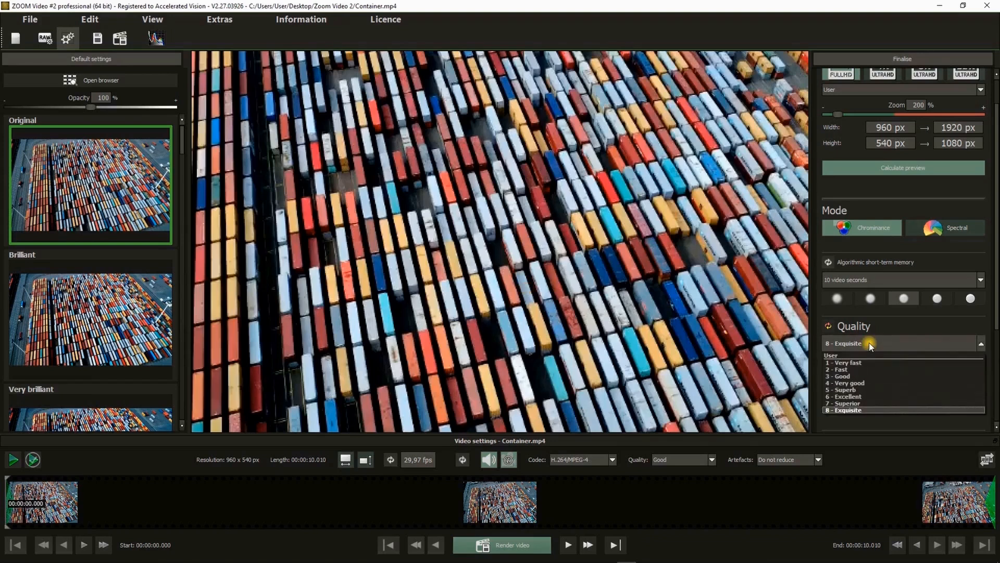
{"action": "left_click", "coordinate": [828, 326]}
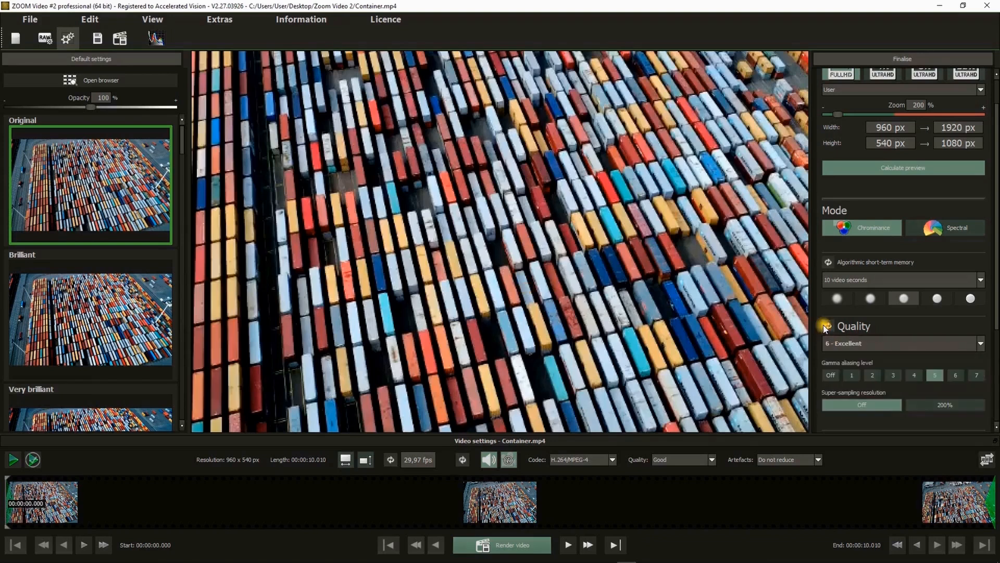